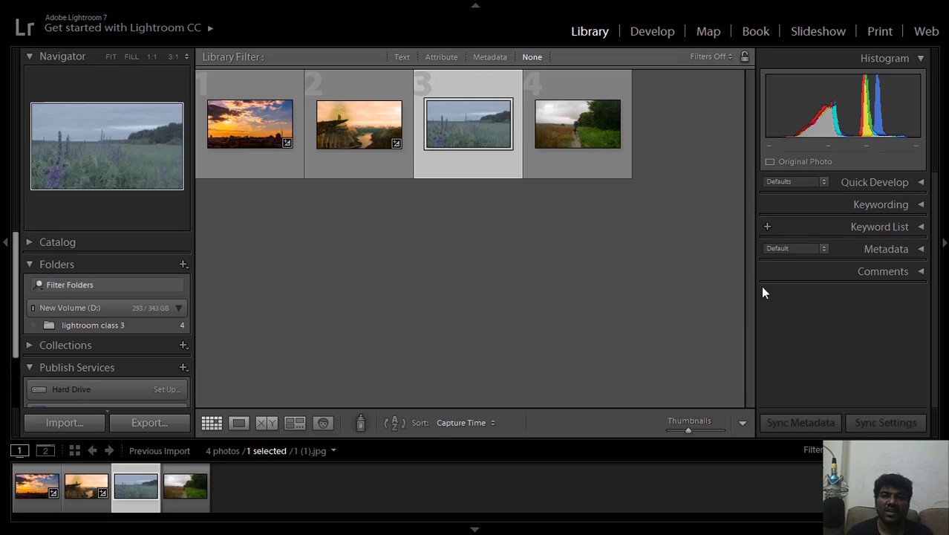
Step: Open the purple wildflower meadow photo in the Develop module and fit the whole image in the view
mouse_move(477, 138)
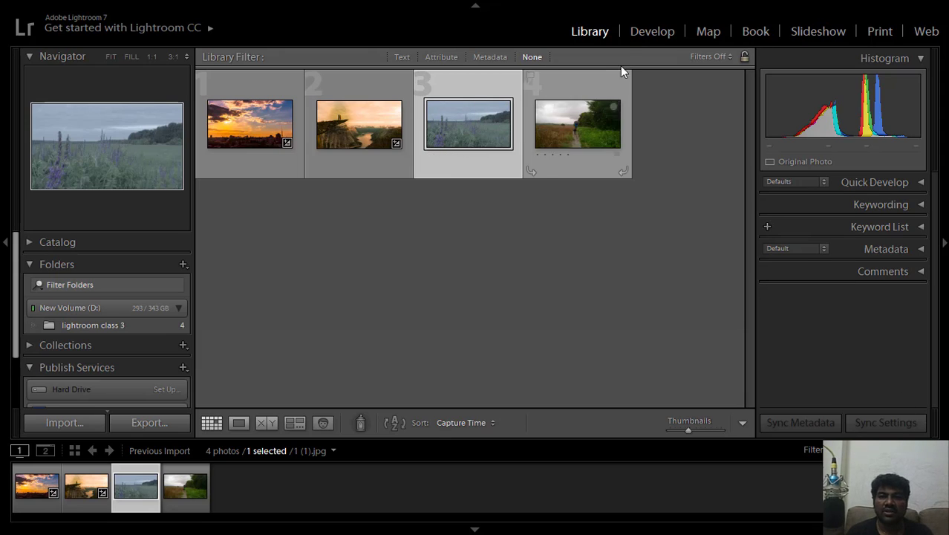
click(642, 33)
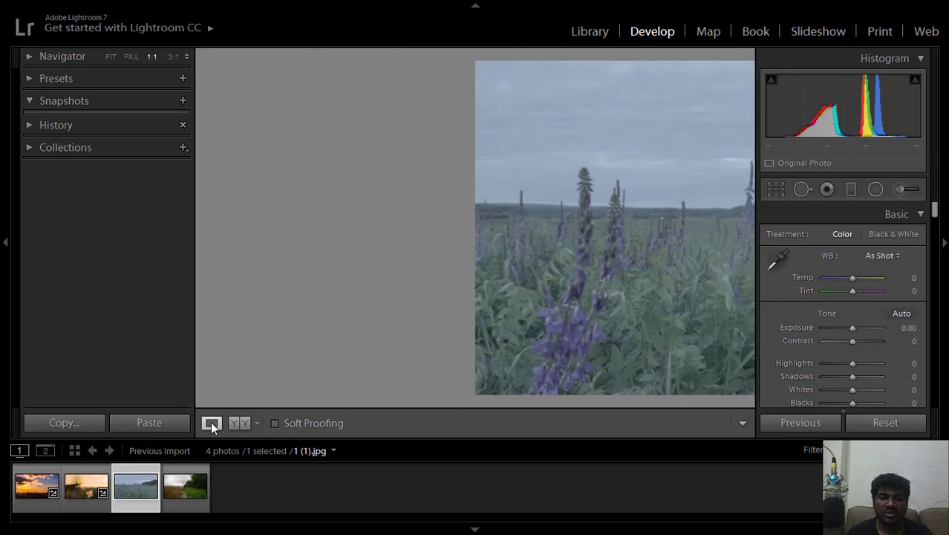
click(627, 324)
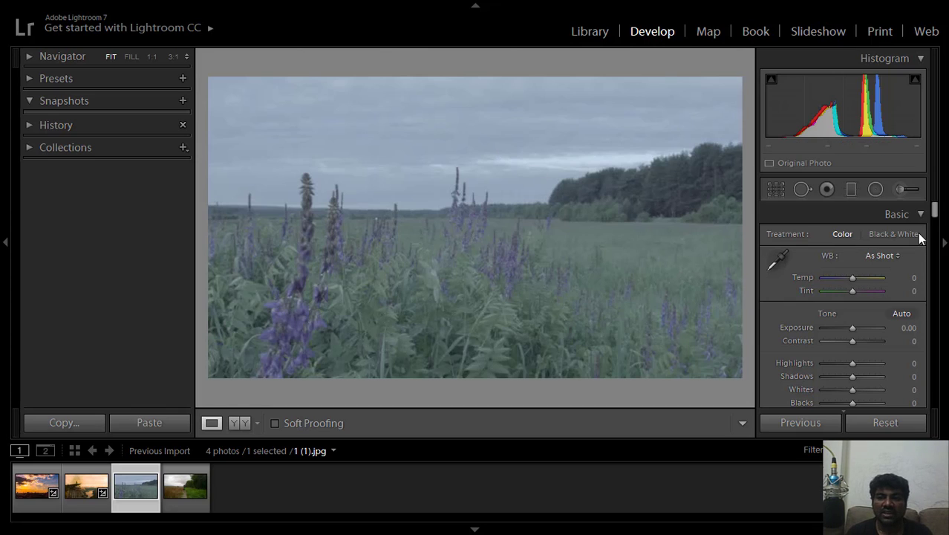
Step: Adjust the photo's white balance to Temp +5 and Tint -24
mouse_move(935, 208)
mouse_down()
mouse_move(925, 402)
mouse_move(917, 260)
mouse_move(927, 203)
mouse_up()
scroll(934, 294, down, 1)
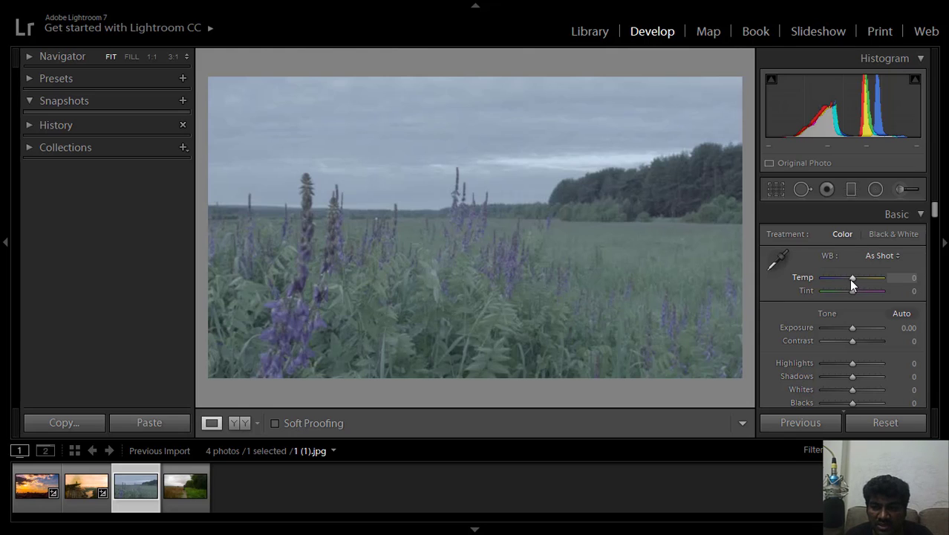
drag(849, 279, 841, 278)
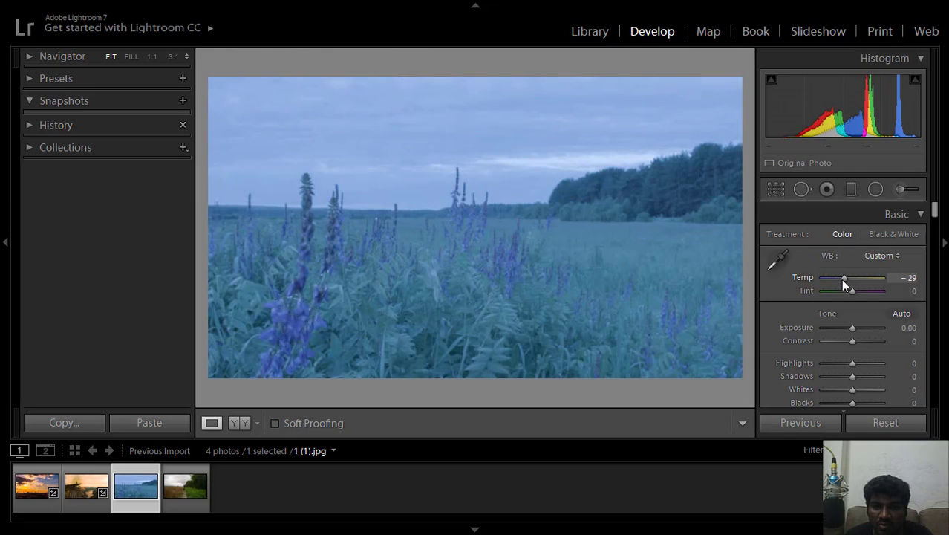
mouse_move(844, 290)
mouse_down()
mouse_move(858, 296)
mouse_move(837, 291)
mouse_move(836, 277)
mouse_move(856, 283)
mouse_move(836, 293)
mouse_move(855, 292)
mouse_move(848, 280)
mouse_move(852, 292)
mouse_move(867, 294)
mouse_move(850, 278)
mouse_move(844, 289)
mouse_move(859, 297)
mouse_move(844, 279)
mouse_move(858, 281)
mouse_move(859, 291)
mouse_move(840, 294)
mouse_move(847, 284)
mouse_up()
mouse_move(851, 279)
mouse_down()
mouse_move(850, 290)
mouse_move(861, 292)
mouse_move(844, 292)
mouse_move(855, 293)
mouse_move(849, 280)
mouse_move(845, 292)
mouse_up()
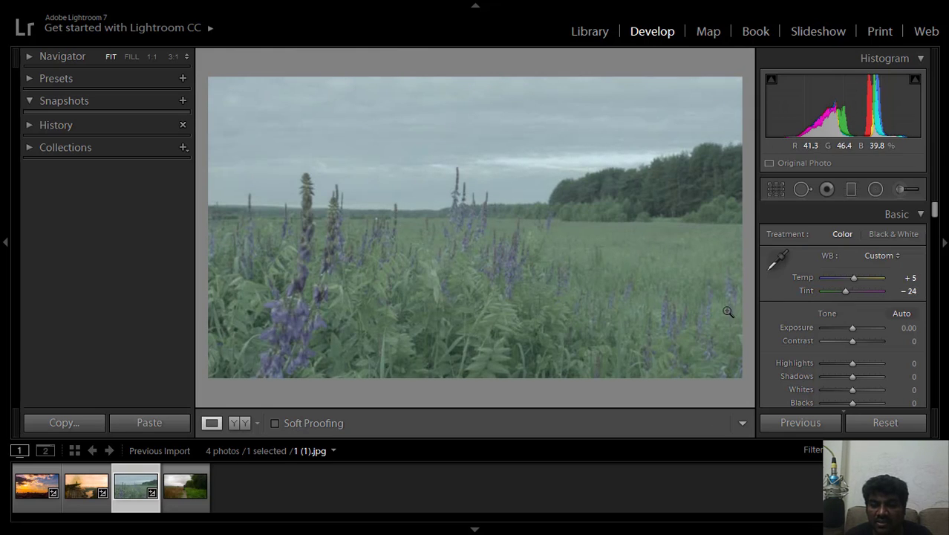
Step: Set the basic tone values to Exposure -0.95, Contrast +29, Highlights +36, Shadows +36, Whites -36 and Blacks -14
mouse_move(852, 329)
mouse_down()
mouse_move(841, 330)
mouse_move(861, 344)
mouse_up()
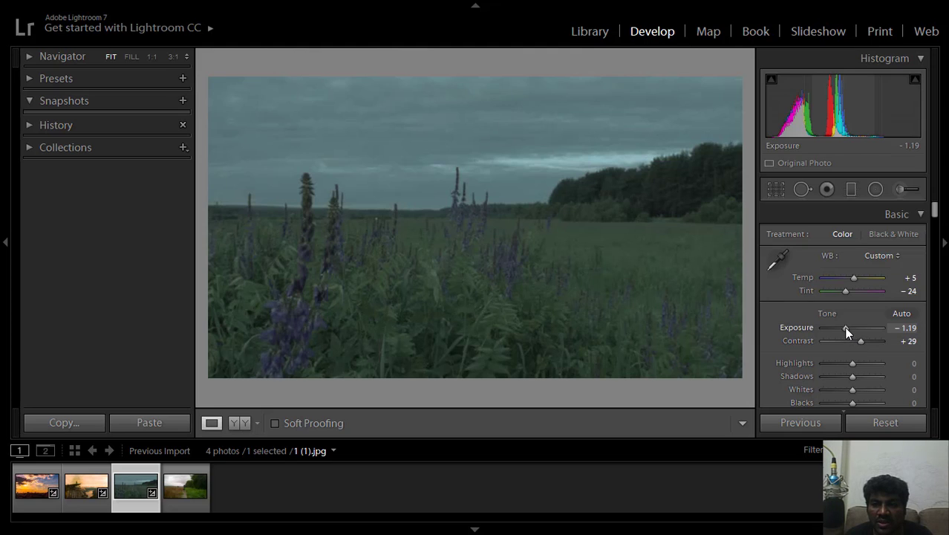
drag(845, 327, 847, 327)
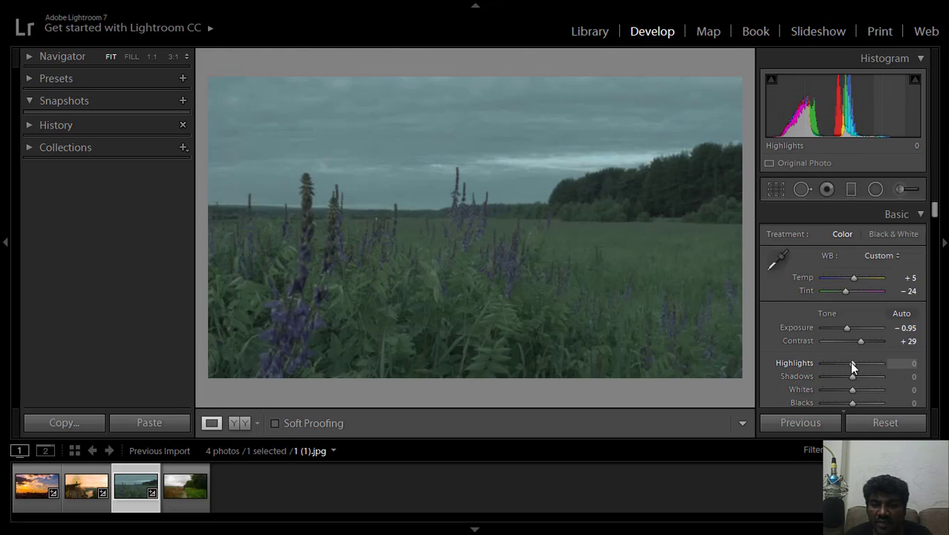
drag(850, 362, 853, 365)
drag(854, 370, 858, 370)
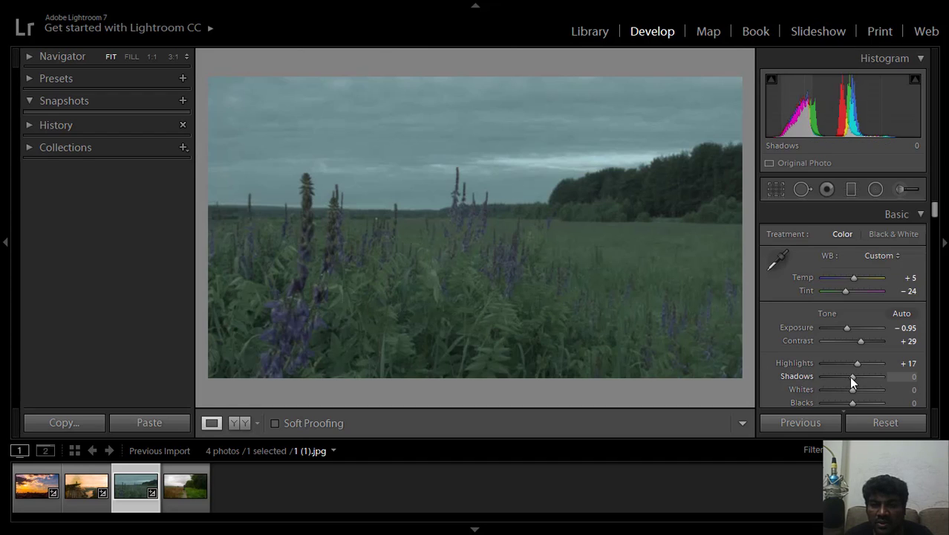
drag(851, 376, 855, 376)
drag(857, 372, 838, 390)
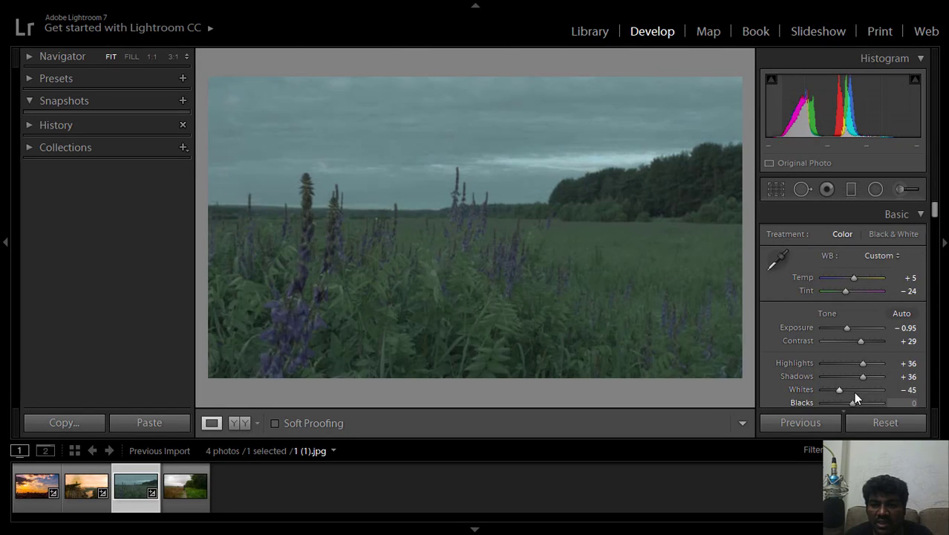
scroll(859, 384, down, 2)
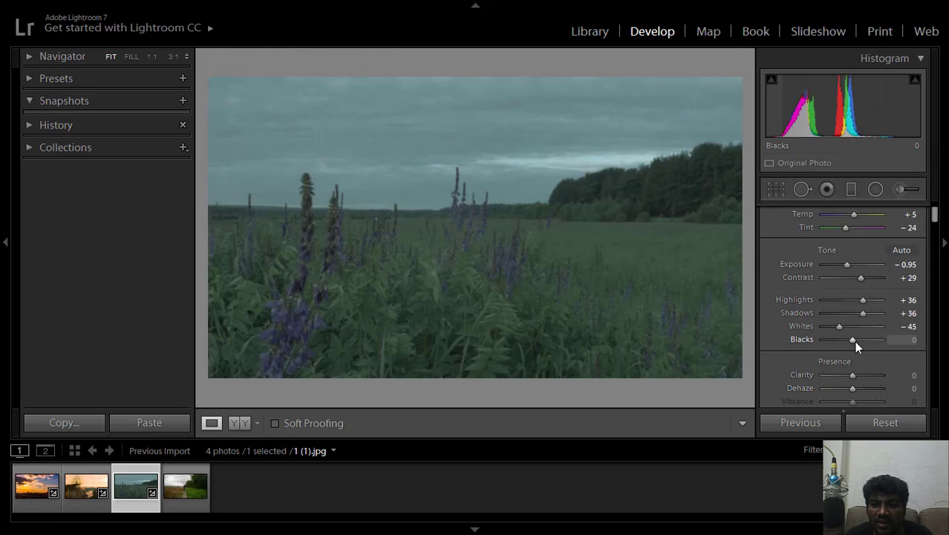
mouse_move(851, 339)
mouse_down()
mouse_move(843, 328)
mouse_move(856, 339)
mouse_move(848, 339)
mouse_up()
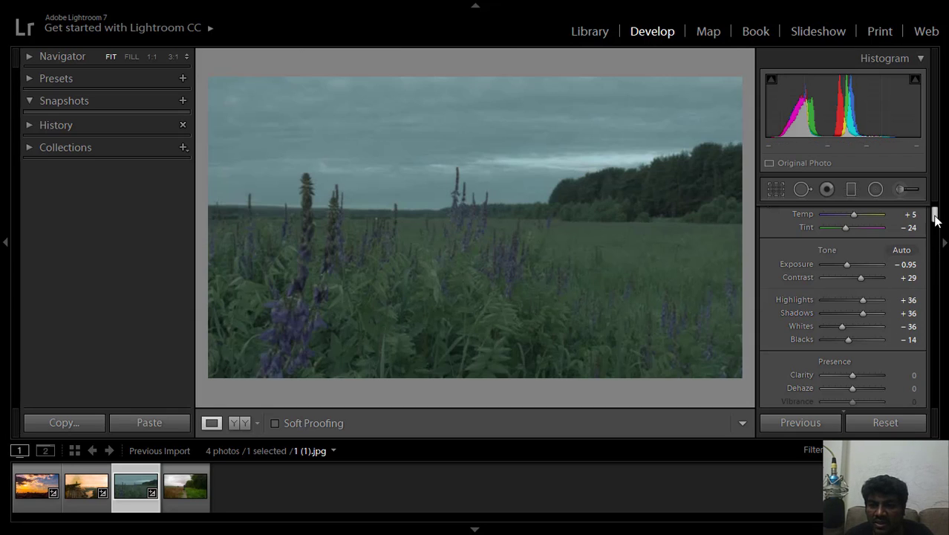
Step: Set the photo's presence values to Clarity +60 and Dehaze +17
drag(935, 215, 935, 223)
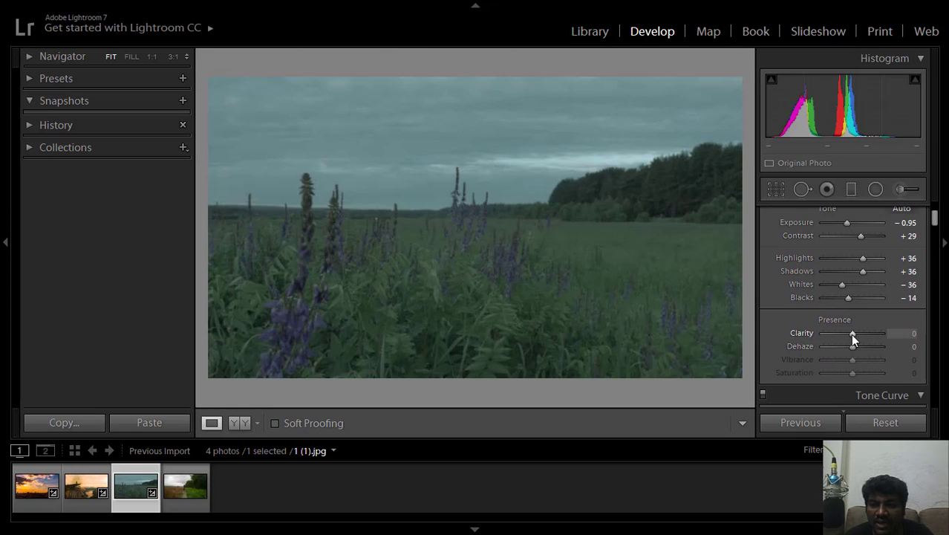
mouse_move(852, 335)
mouse_down()
mouse_move(843, 335)
mouse_move(863, 336)
mouse_up()
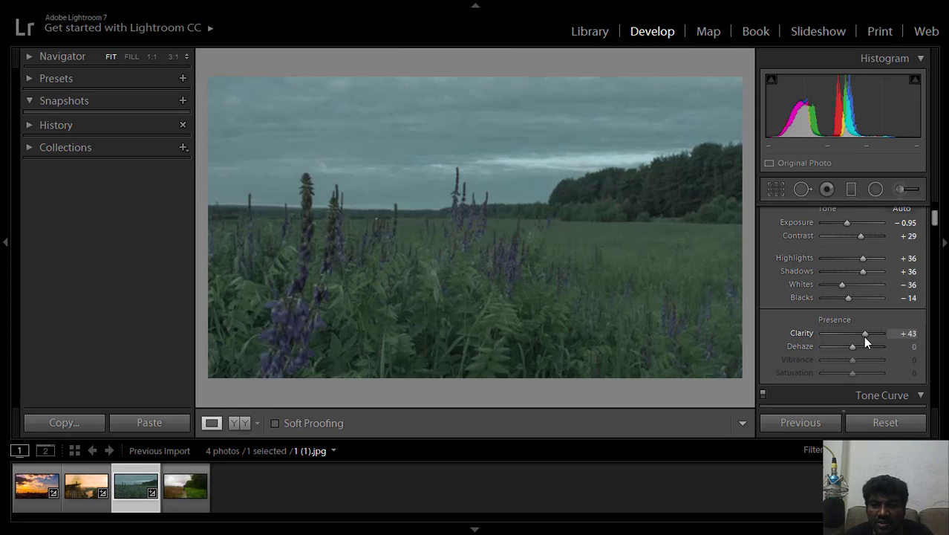
drag(865, 336, 869, 337)
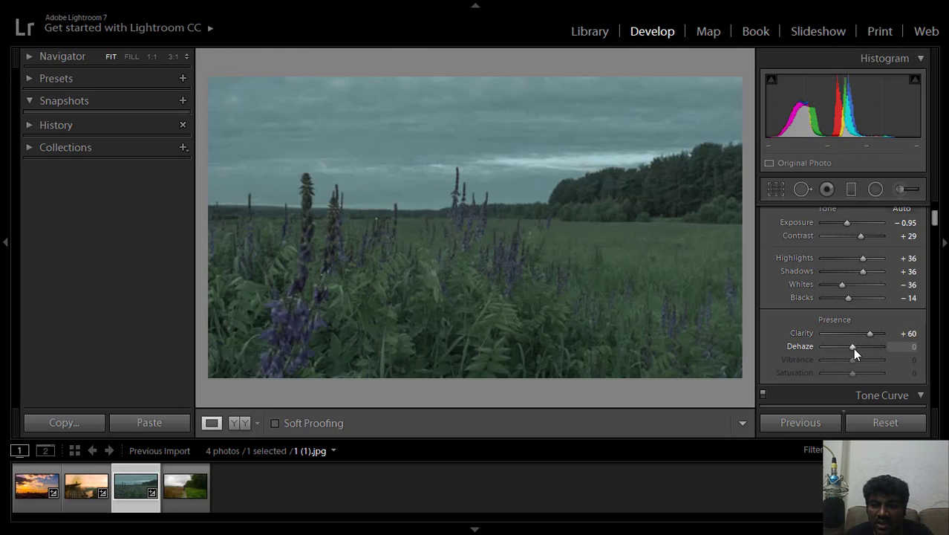
drag(852, 347, 858, 347)
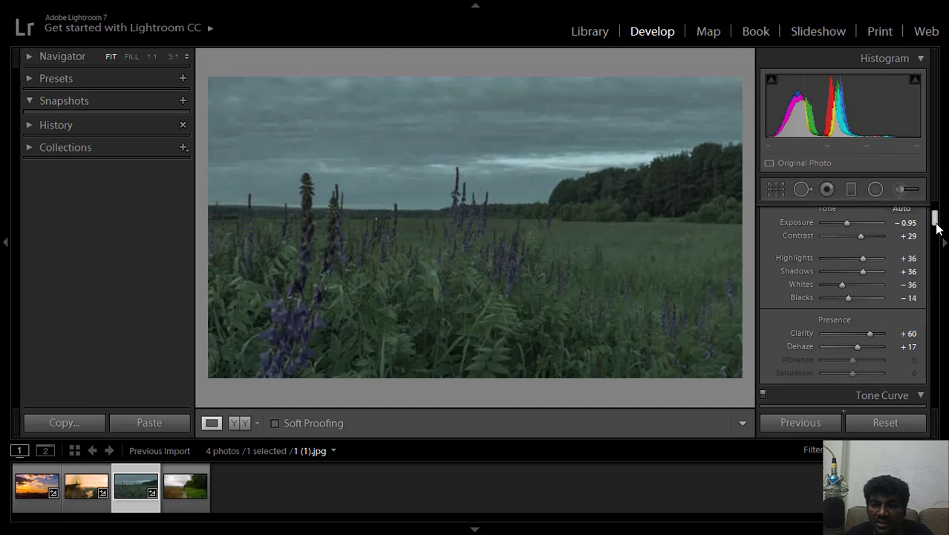
Step: Set the tone curve regions to Highlights +24, Lights +24, Darks -3 and Shadows -7
drag(936, 223, 933, 255)
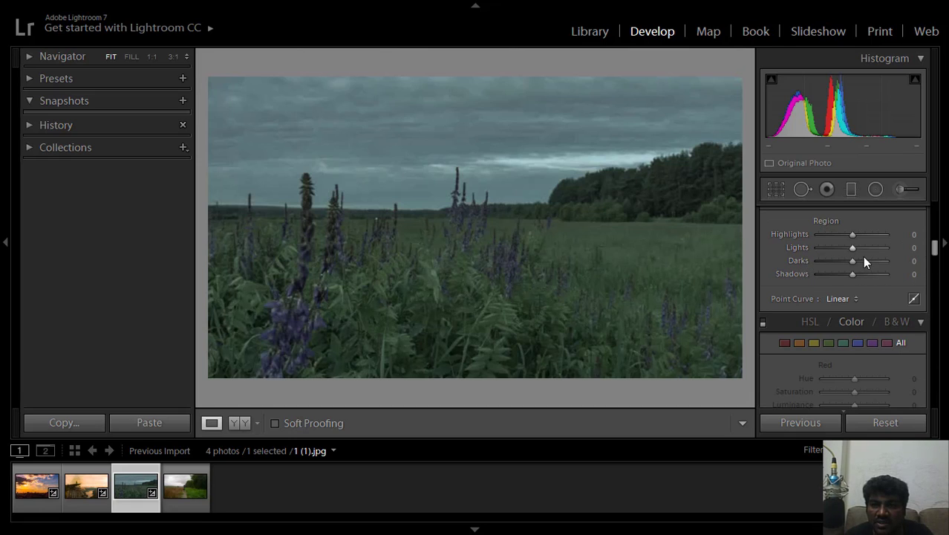
drag(850, 235, 860, 247)
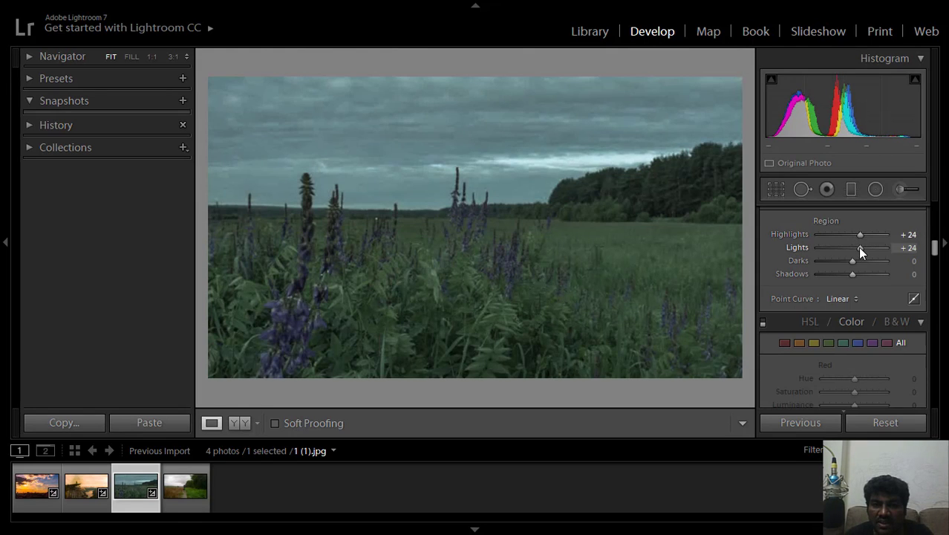
mouse_move(852, 261)
mouse_down()
mouse_move(861, 275)
mouse_move(849, 273)
mouse_up()
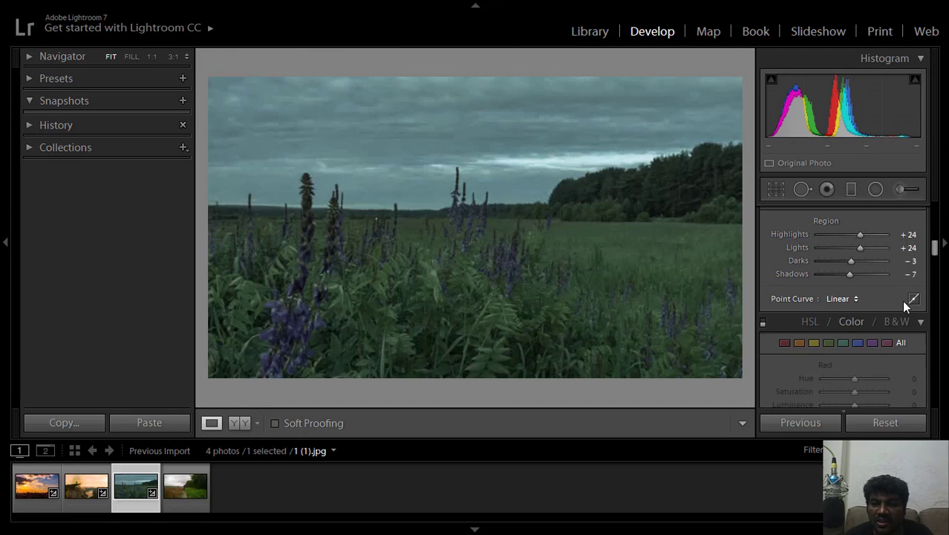
Step: Give the split toning highlights a purple tint with Hue 270 and Saturation 56, and set Balance to +21
mouse_move(935, 251)
mouse_down()
mouse_move(934, 288)
mouse_move(935, 256)
mouse_up()
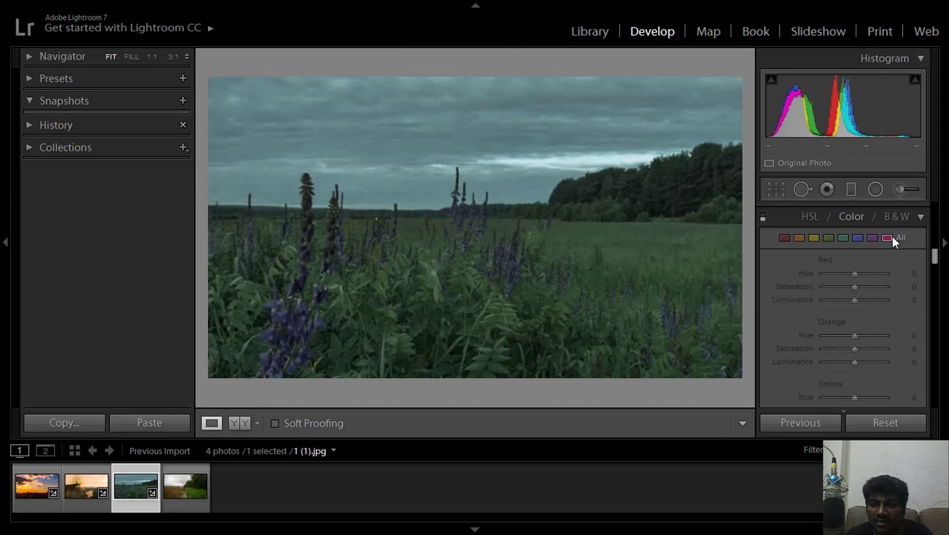
click(851, 219)
drag(934, 257, 938, 296)
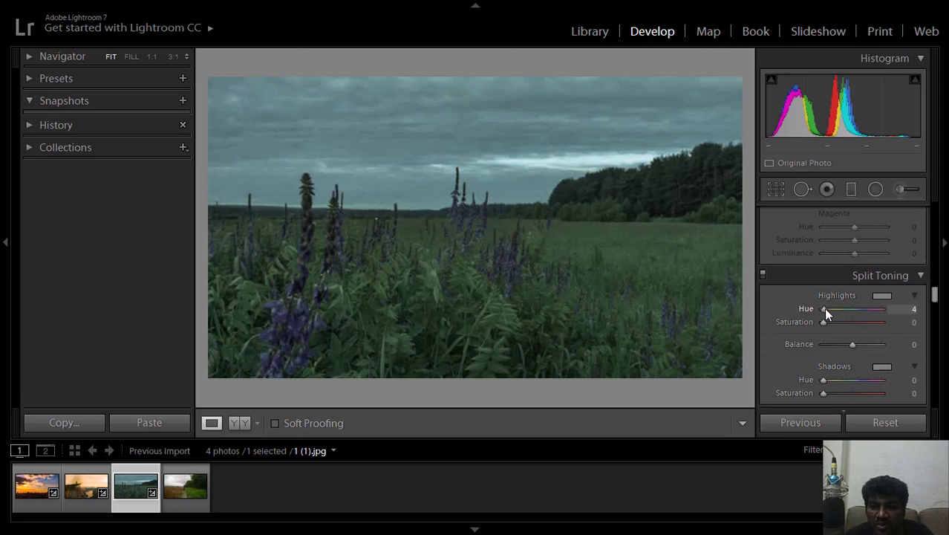
drag(824, 307, 871, 312)
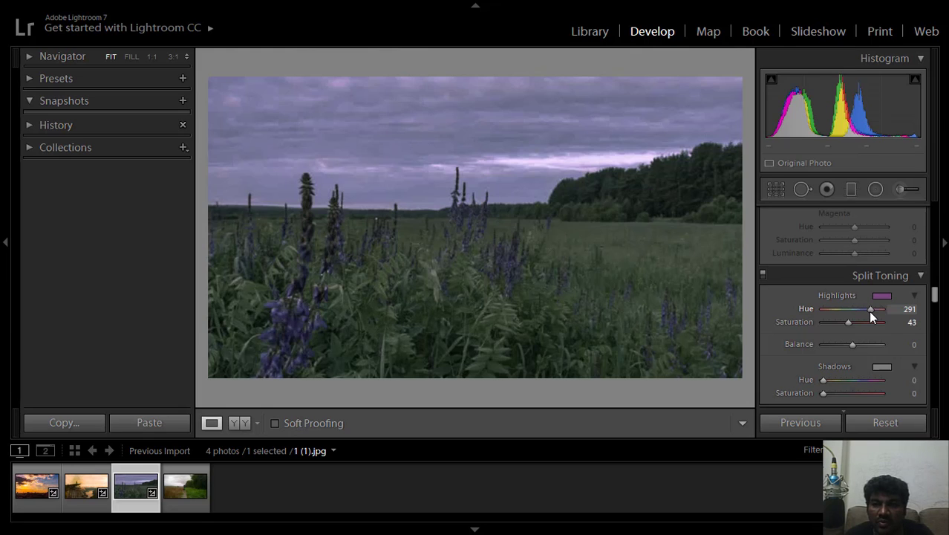
drag(868, 311, 855, 327)
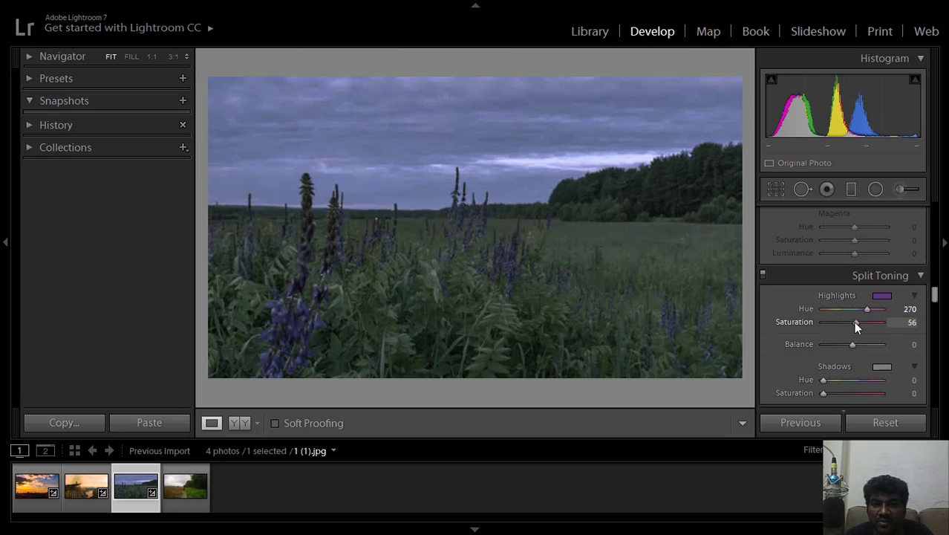
scroll(938, 299, down, 1)
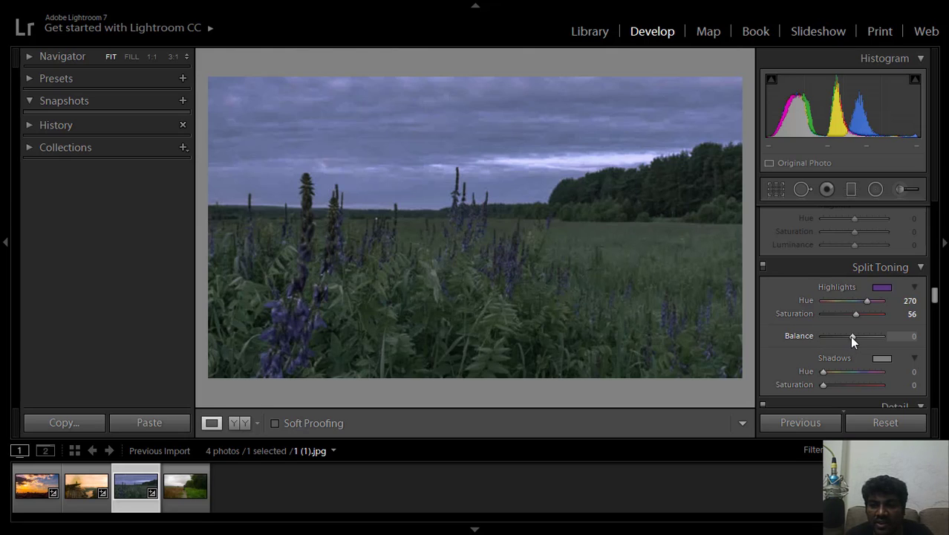
mouse_move(851, 336)
mouse_down()
mouse_move(840, 335)
mouse_move(858, 339)
mouse_up()
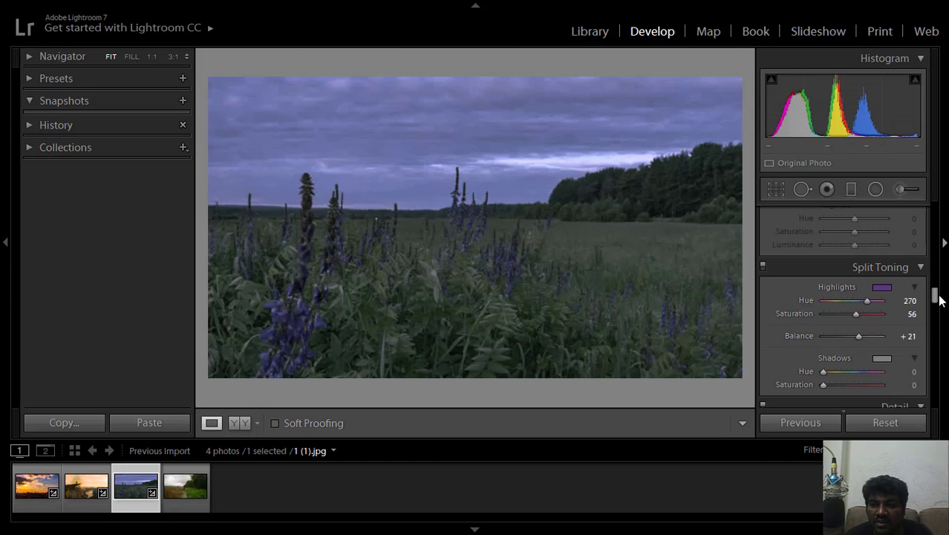
Step: Tint the split toning shadows green with Hue 133 and Saturation 19, and set the highlights saturation to 55
drag(936, 295, 937, 299)
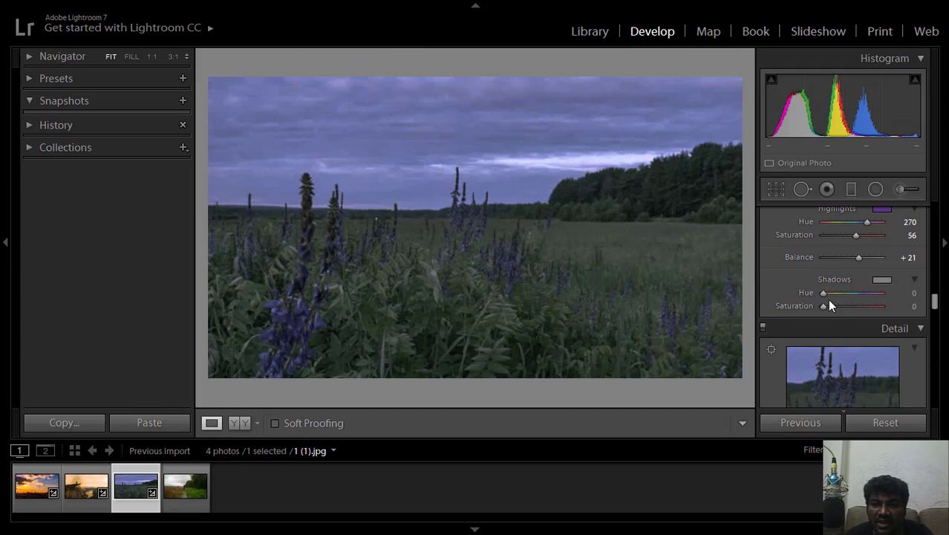
drag(823, 295, 832, 297)
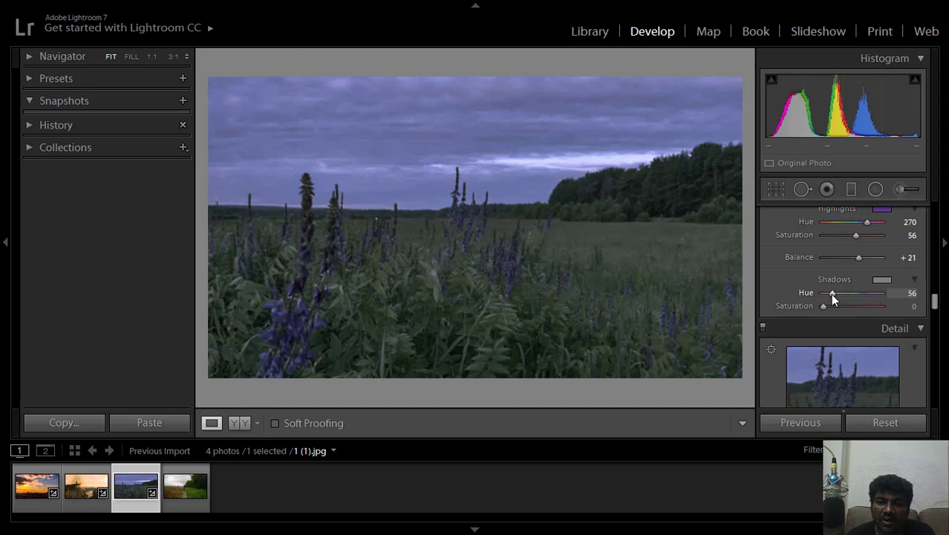
drag(832, 295, 862, 298)
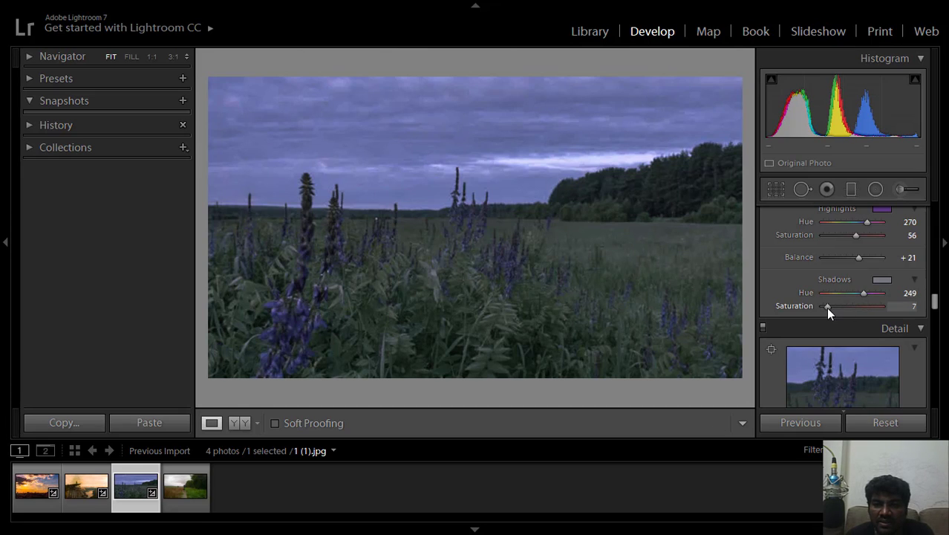
mouse_move(826, 307)
mouse_down()
mouse_move(817, 308)
mouse_move(858, 295)
mouse_move(823, 295)
mouse_move(891, 296)
mouse_move(840, 291)
mouse_move(832, 308)
mouse_up()
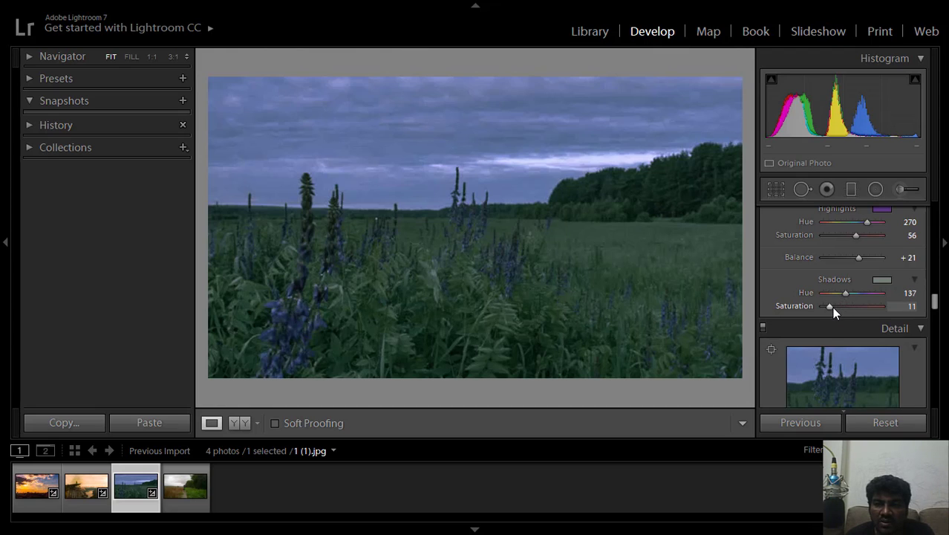
drag(834, 308, 838, 307)
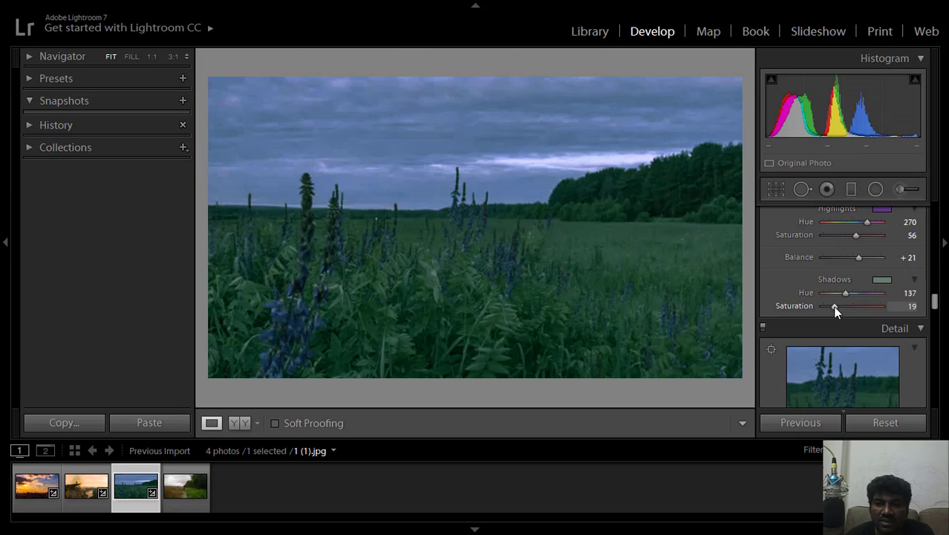
drag(834, 307, 844, 293)
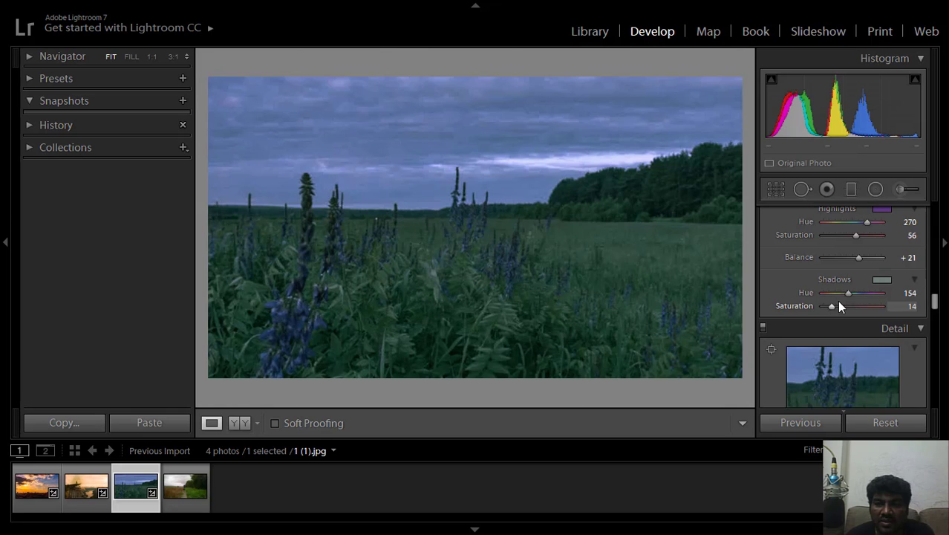
drag(848, 294, 835, 307)
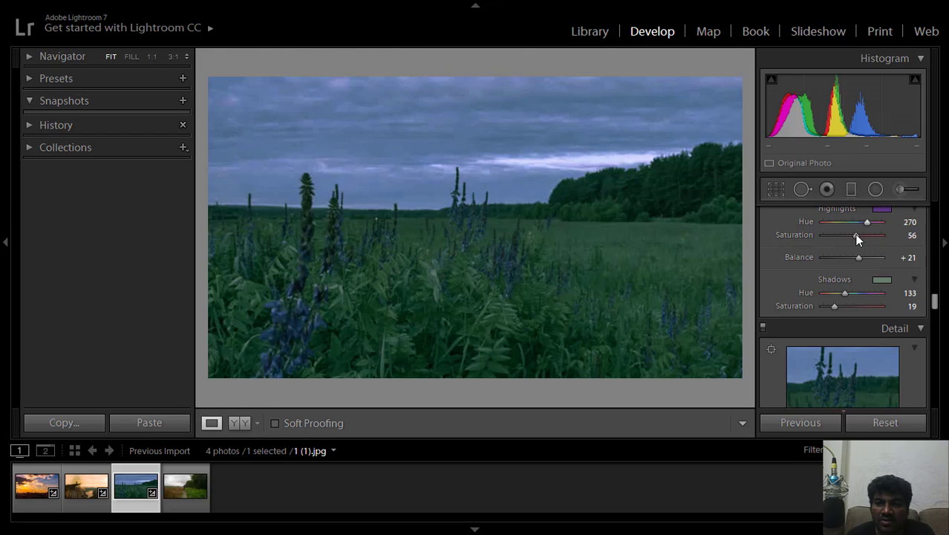
mouse_move(858, 237)
mouse_down()
mouse_move(830, 235)
mouse_move(855, 239)
mouse_up()
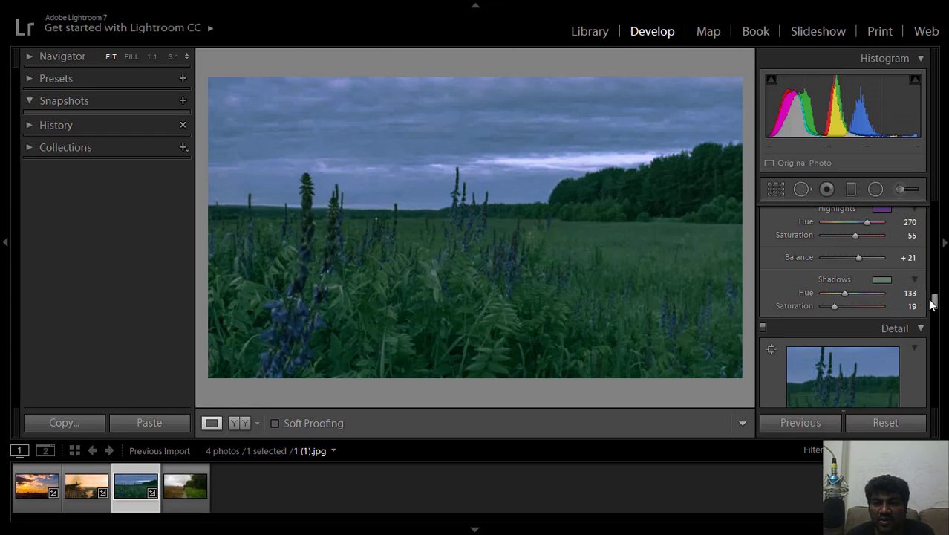
Step: Sharpen the photo with Amount 32, Radius 1.2, Detail 33 and Masking 7
drag(933, 303, 935, 326)
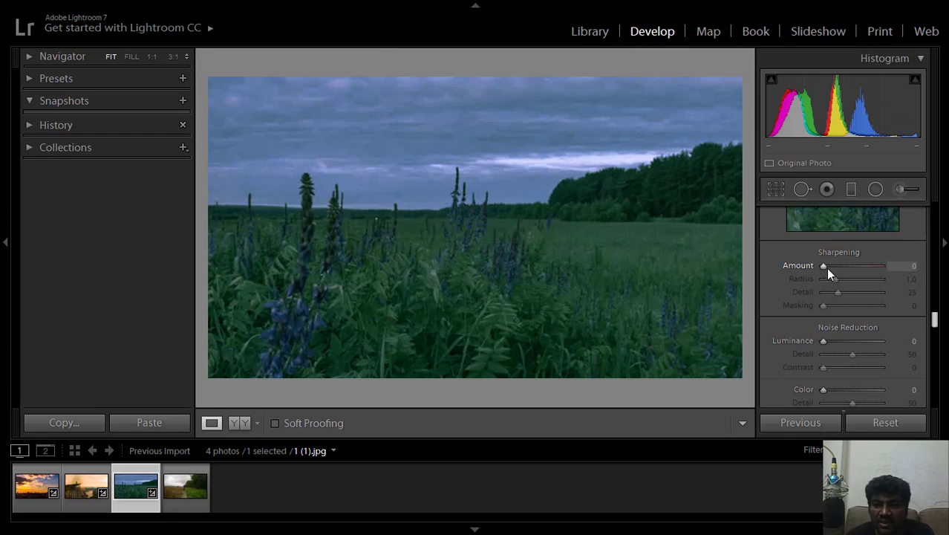
drag(824, 265, 826, 305)
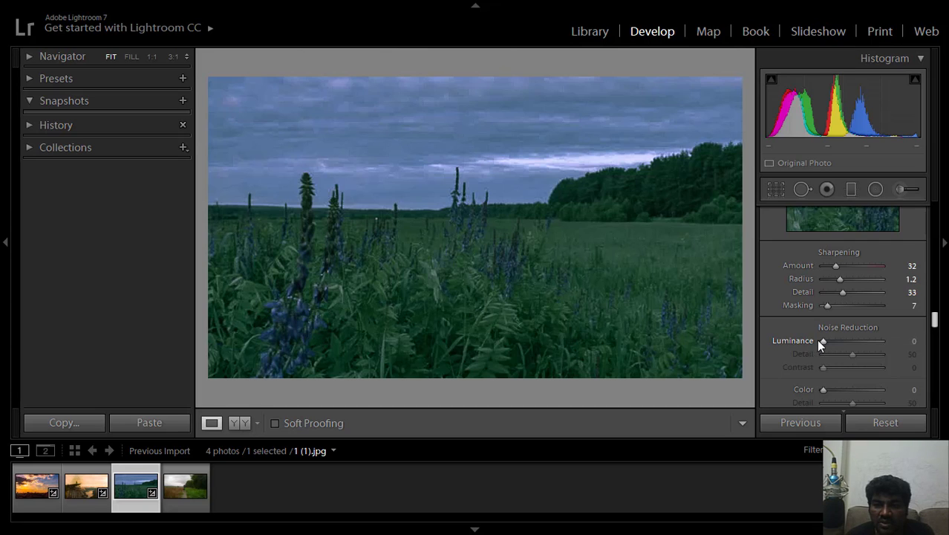
Step: Reduce noise with Luminance 1, Detail 26 and Contrast 4, and color noise with Color 21, Detail 61 and Smoothness 58
mouse_move(823, 340)
mouse_down()
mouse_move(838, 343)
mouse_move(830, 341)
mouse_up()
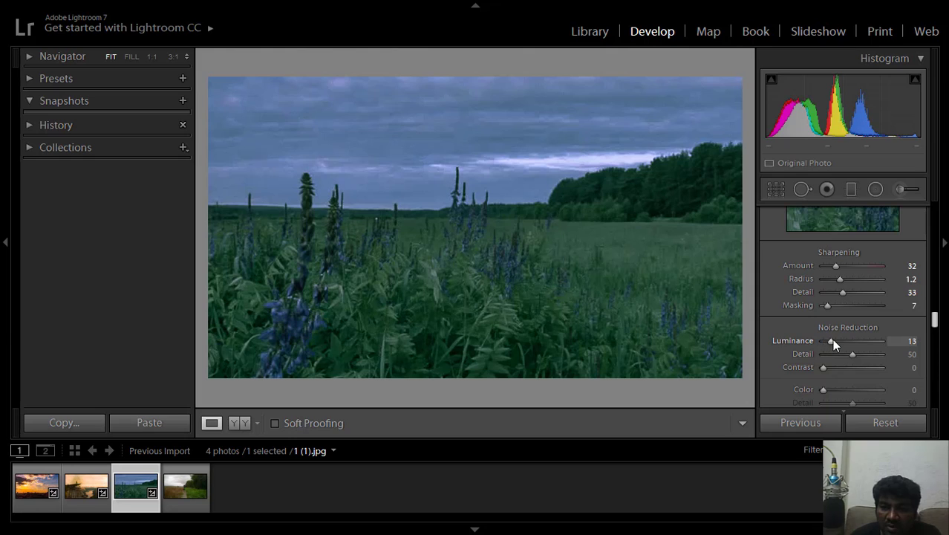
drag(832, 340, 795, 341)
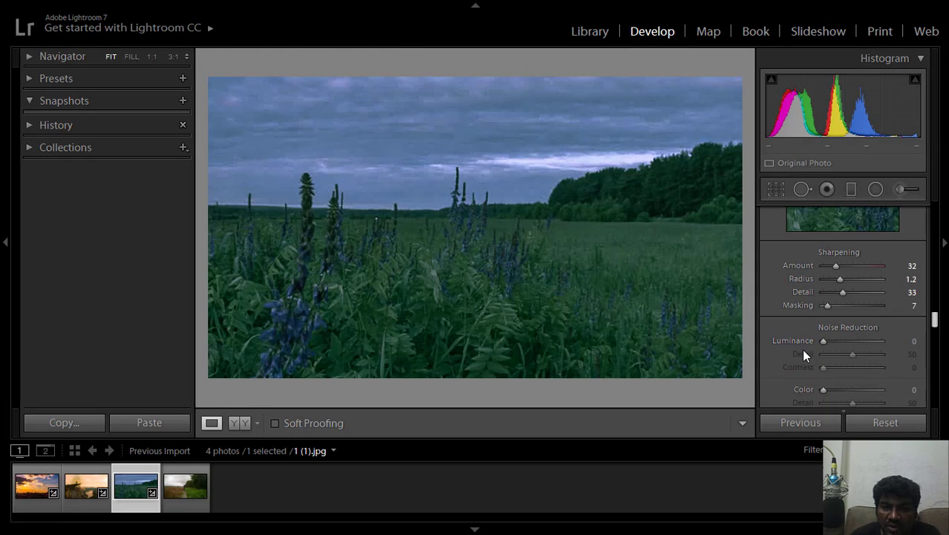
mouse_move(825, 341)
mouse_down()
mouse_move(840, 340)
mouse_move(824, 340)
mouse_move(854, 356)
mouse_move(797, 345)
mouse_move(835, 345)
mouse_up()
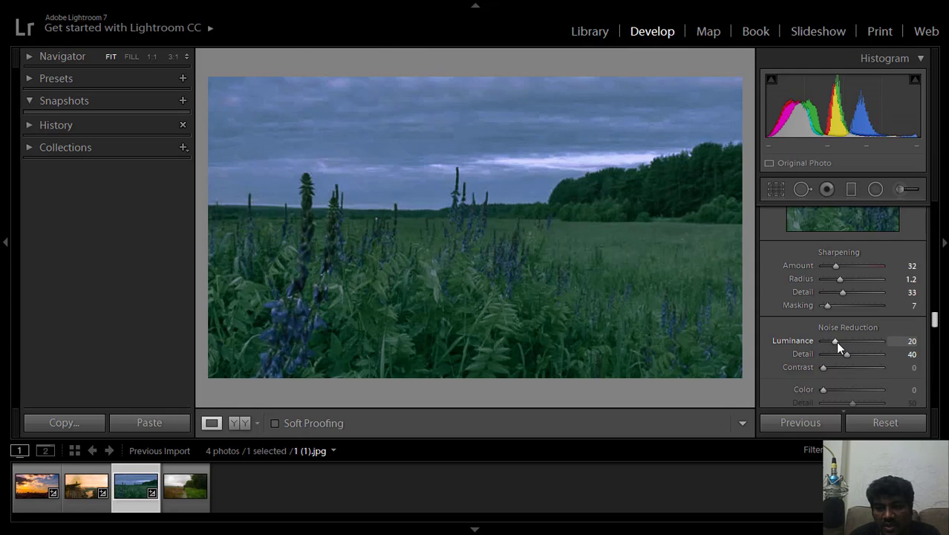
drag(846, 341, 825, 342)
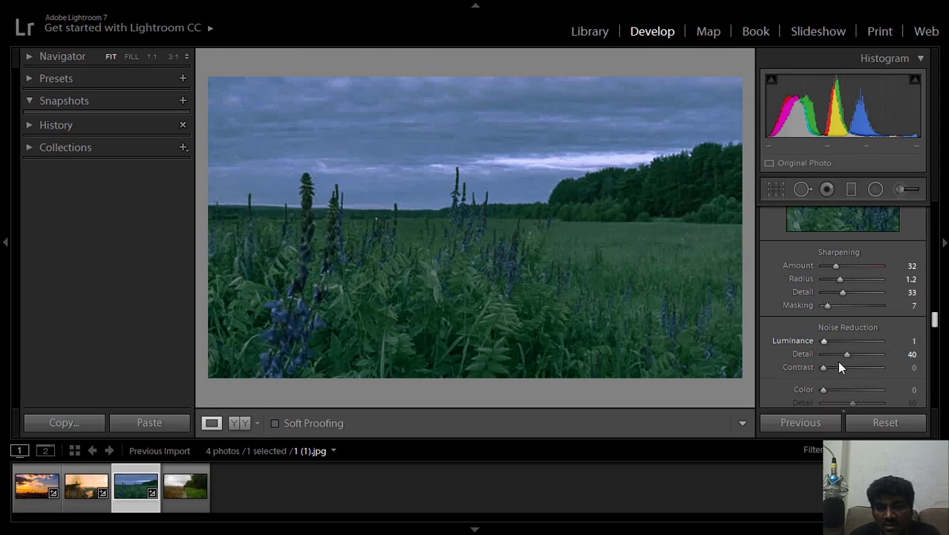
drag(847, 355, 825, 368)
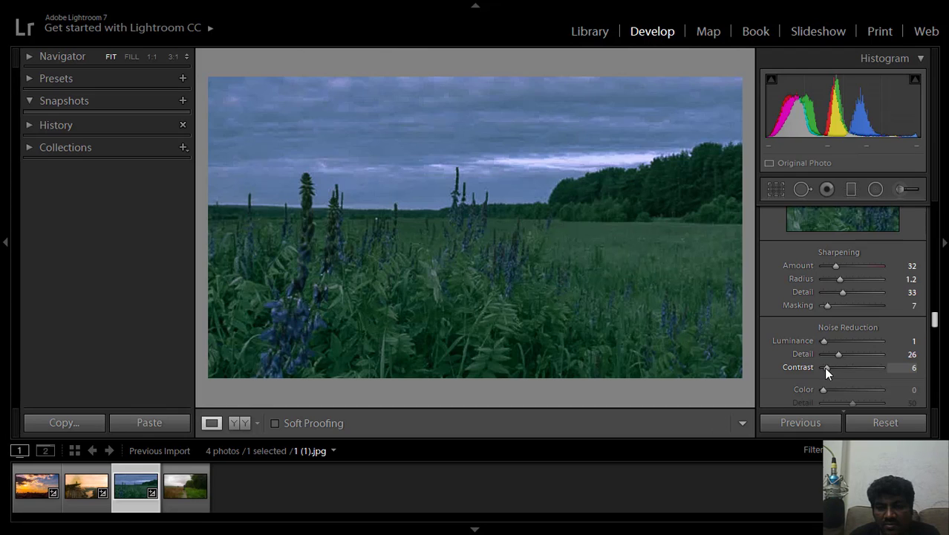
scroll(936, 325, down, 3)
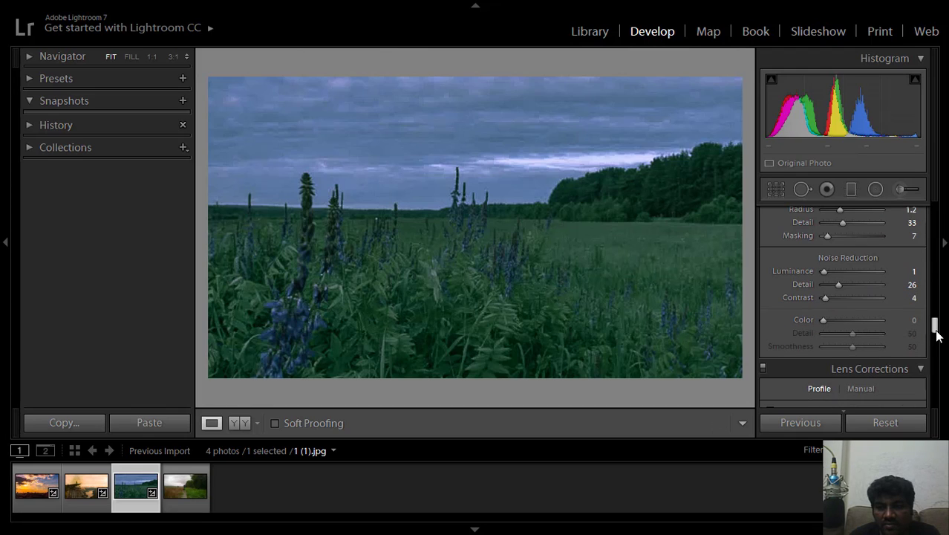
drag(823, 320, 858, 349)
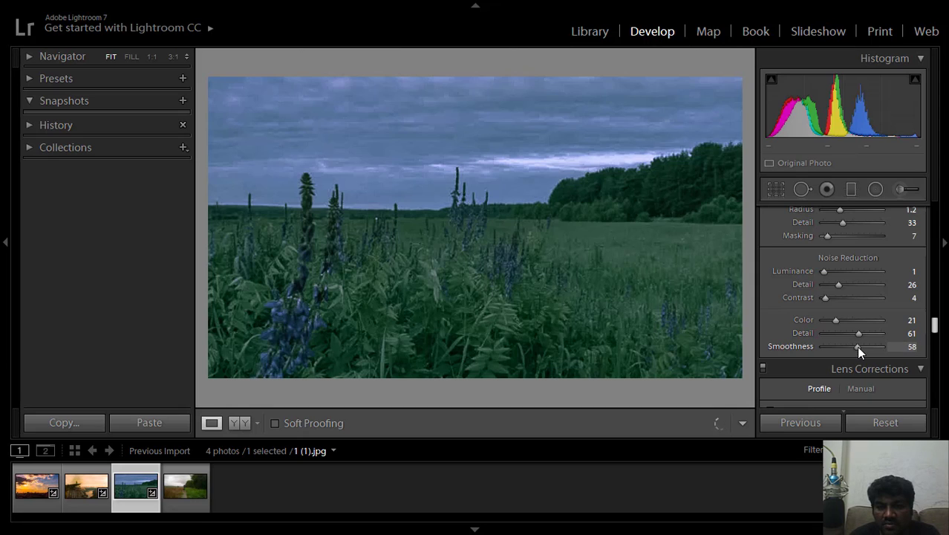
Step: In Camera Calibration, set the shadows Tint to +57 and the red primary to Hue +38 and Saturation +12
drag(934, 329, 911, 400)
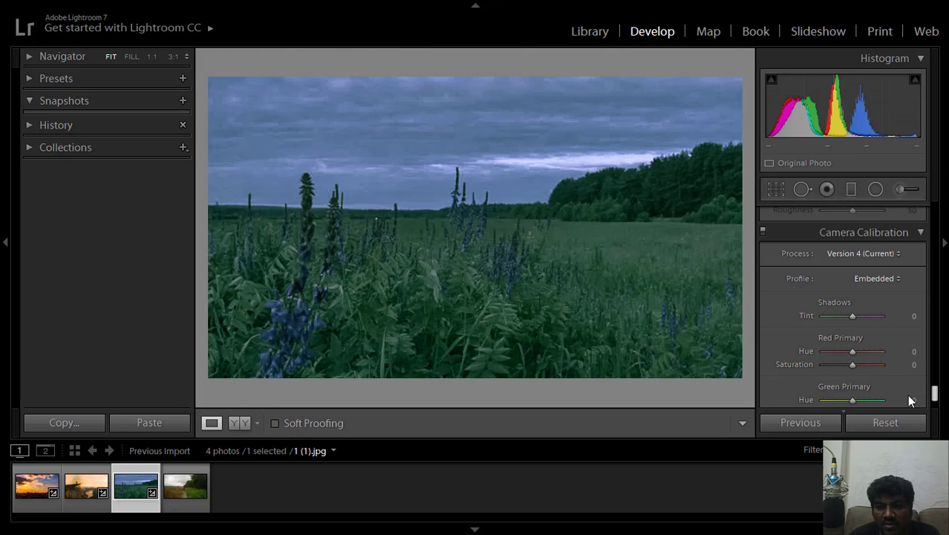
scroll(908, 398, down, 1)
scroll(906, 397, down, 1)
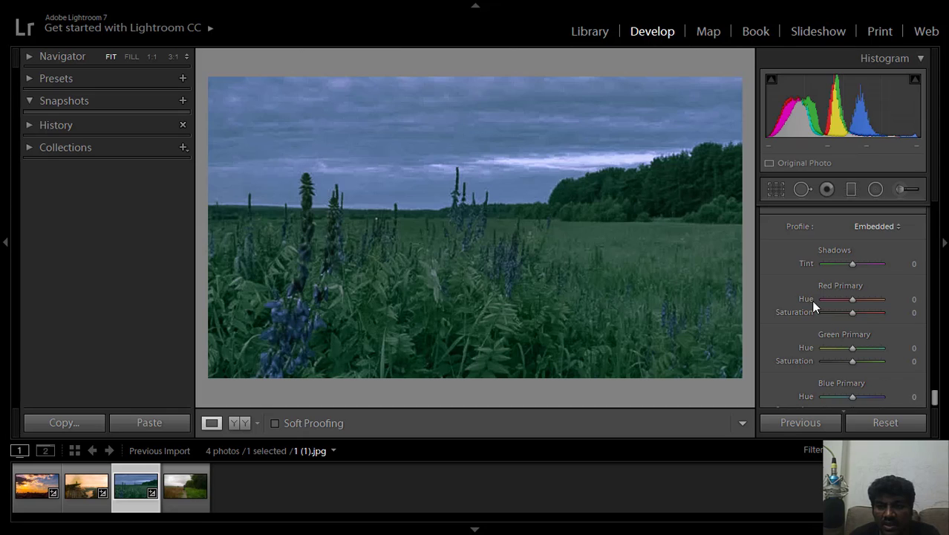
mouse_move(852, 264)
mouse_down()
mouse_move(861, 263)
mouse_move(840, 263)
mouse_move(870, 264)
mouse_up()
mouse_move(852, 298)
mouse_down()
mouse_move(841, 298)
mouse_move(852, 303)
mouse_up()
mouse_move(851, 300)
mouse_down()
mouse_move(884, 298)
mouse_move(860, 298)
mouse_up()
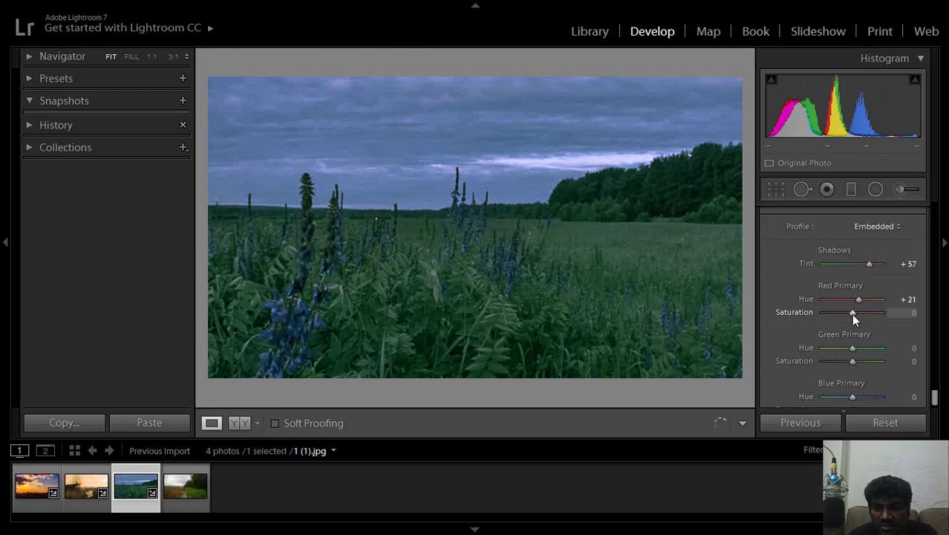
mouse_move(852, 312)
mouse_down()
mouse_move(863, 299)
mouse_move(856, 313)
mouse_up()
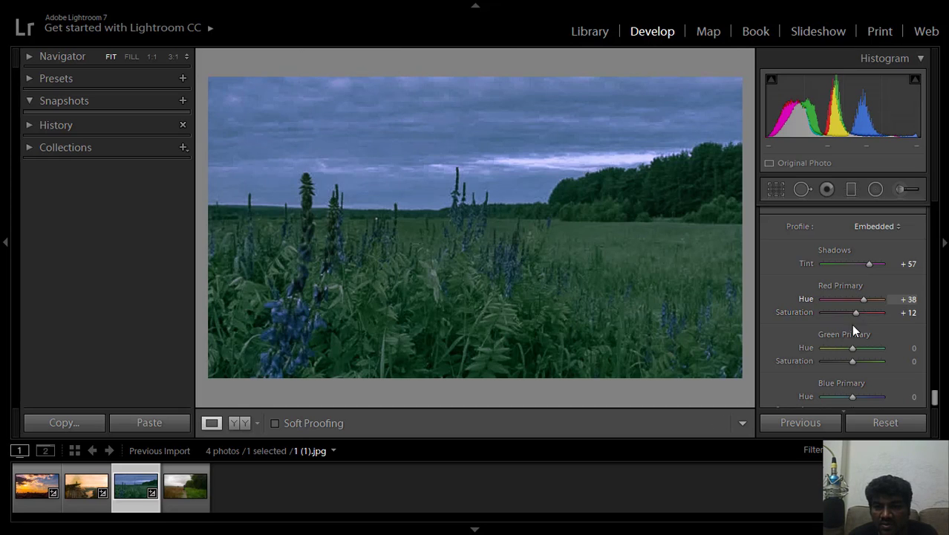
Step: Set the green primary in Camera Calibration to Hue -45 and Saturation +98
scroll(934, 398, down, 1)
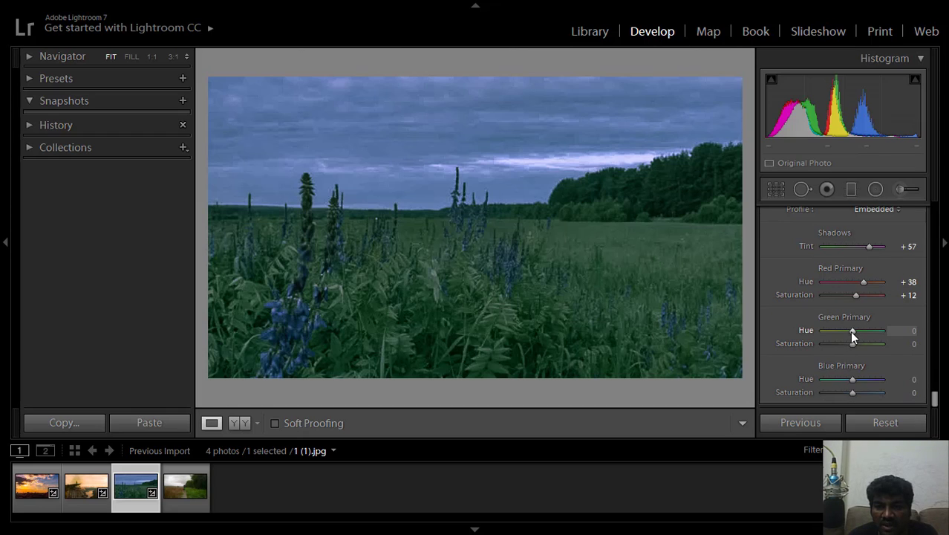
drag(850, 331, 833, 338)
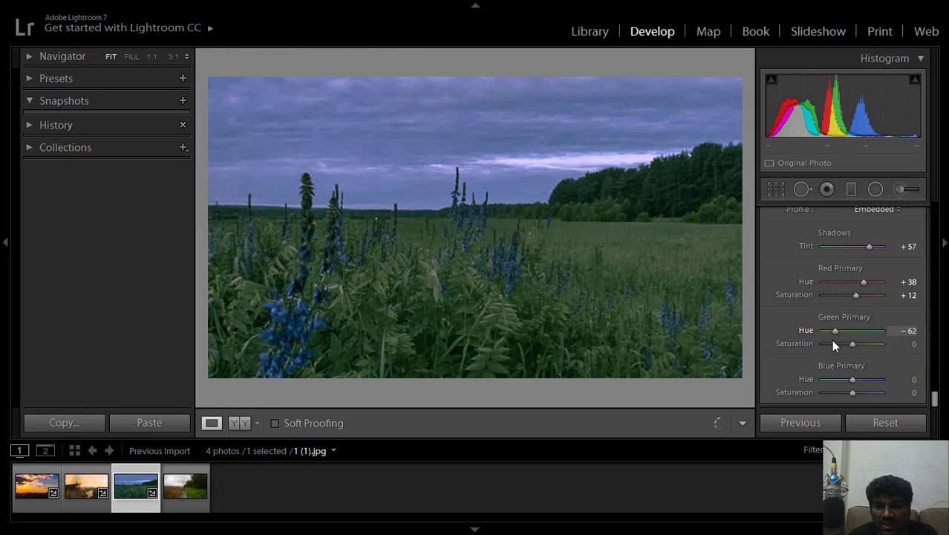
drag(833, 339, 821, 339)
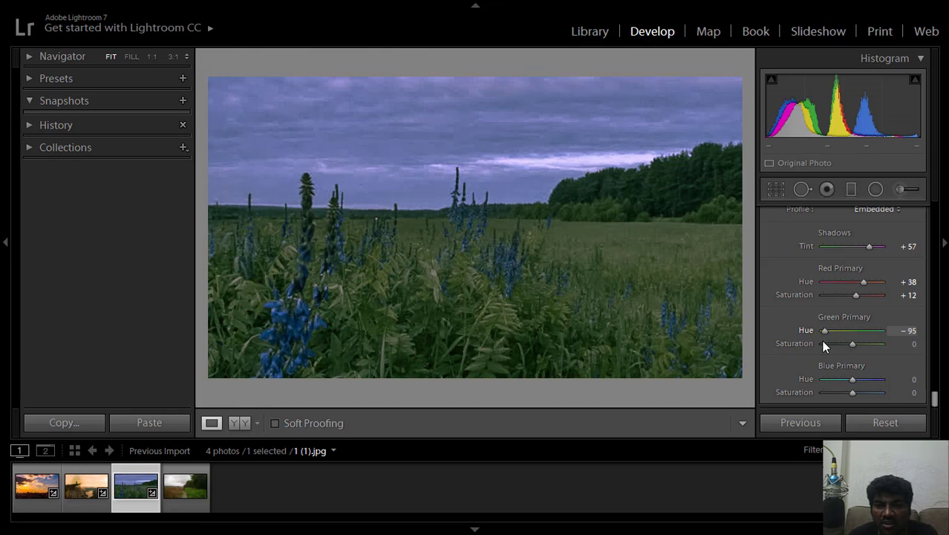
mouse_move(848, 344)
mouse_down()
mouse_move(870, 344)
mouse_move(835, 333)
mouse_move(880, 347)
mouse_move(837, 336)
mouse_up()
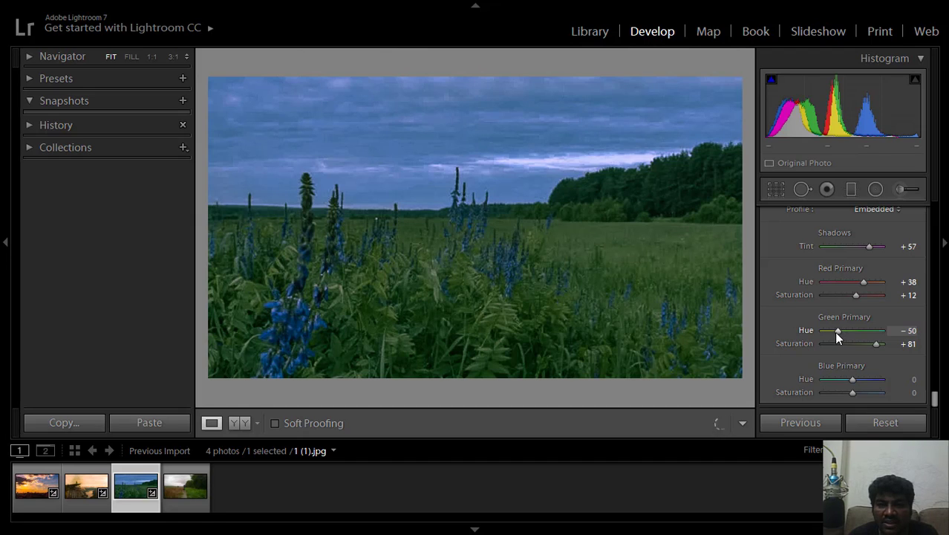
drag(878, 347, 882, 346)
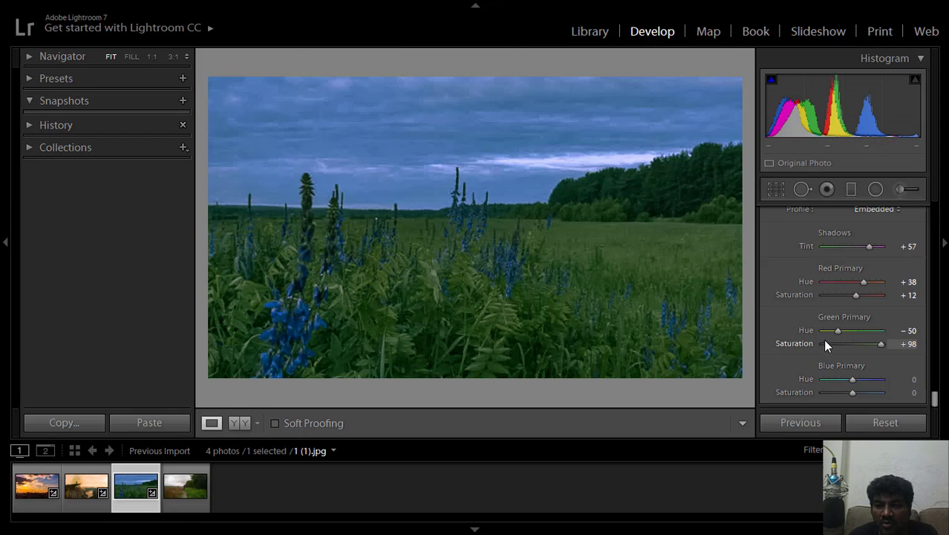
drag(836, 330, 843, 333)
Step: Set the red primary Hue to +31 and the blue primary to Hue +62 and Saturation +33
mouse_move(861, 286)
mouse_down()
mouse_move(853, 286)
mouse_move(861, 282)
mouse_up()
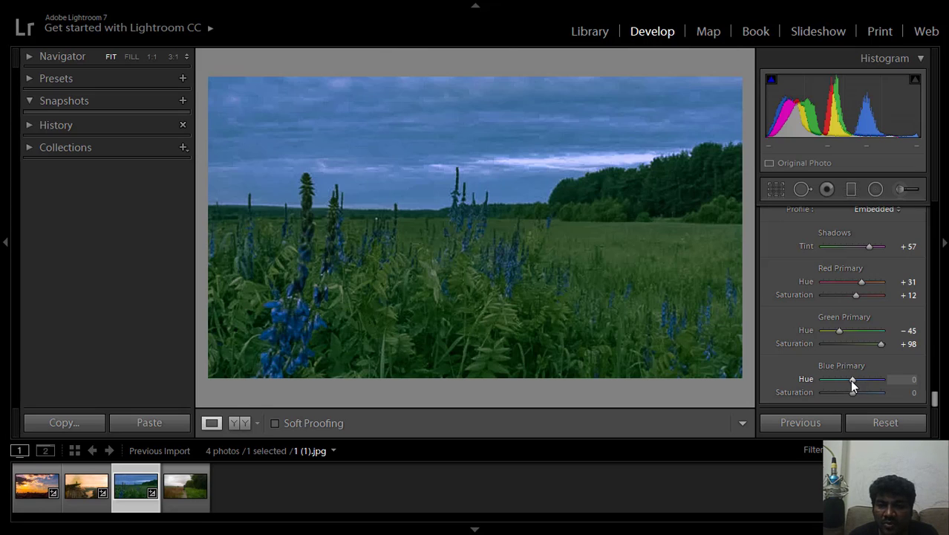
drag(851, 381, 867, 381)
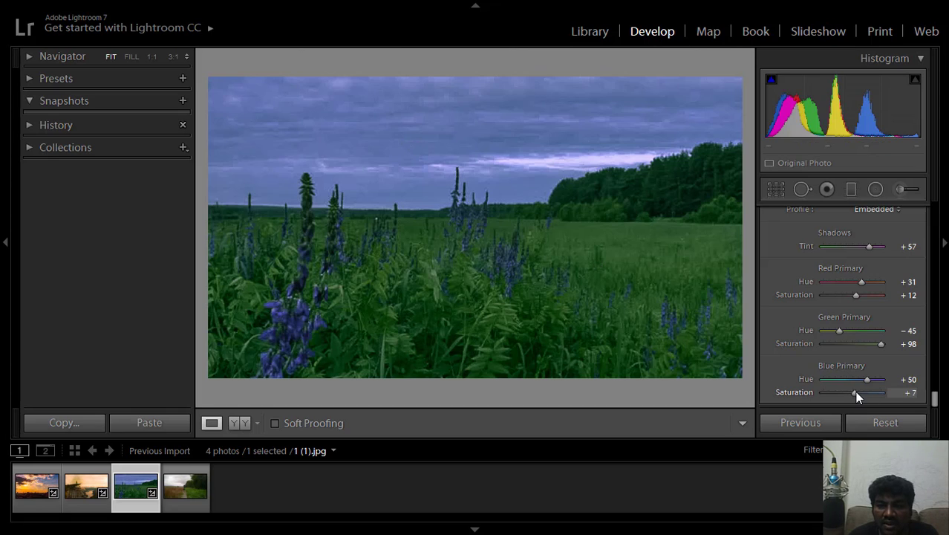
drag(855, 391, 874, 383)
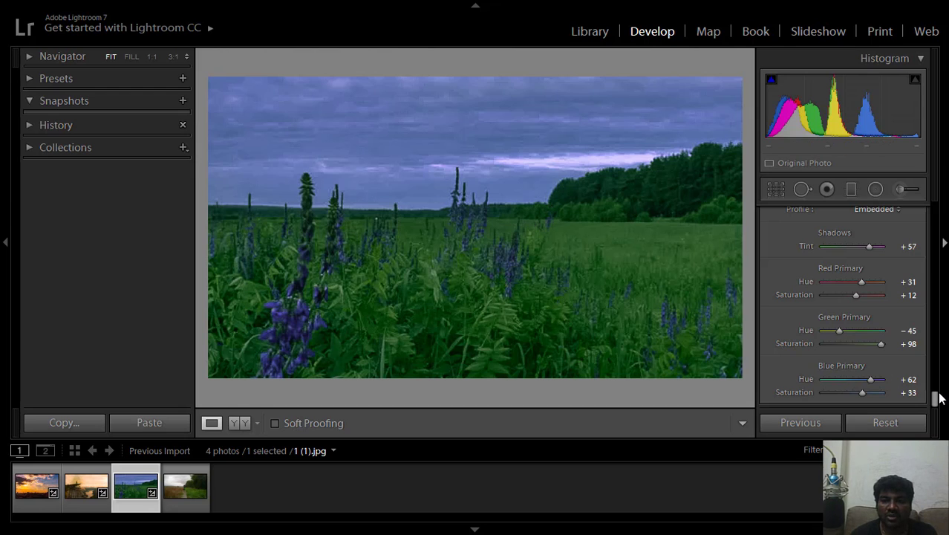
Step: Compare the original and the graded meadow photo side by side in the Before & After view
drag(935, 397, 934, 205)
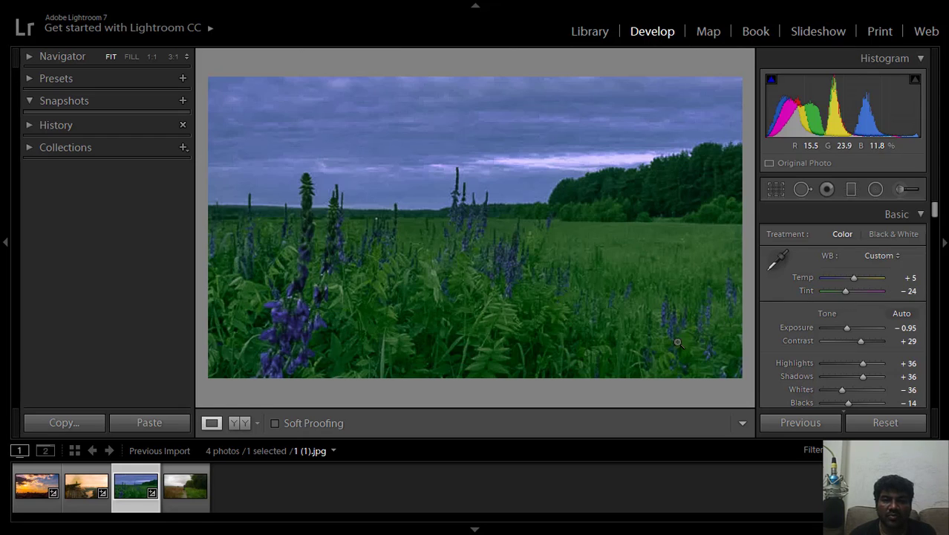
click(239, 428)
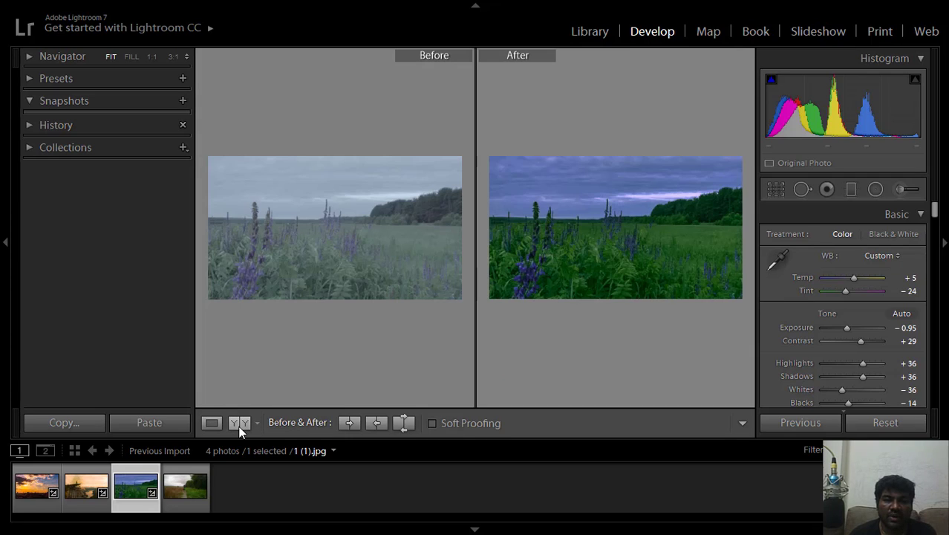